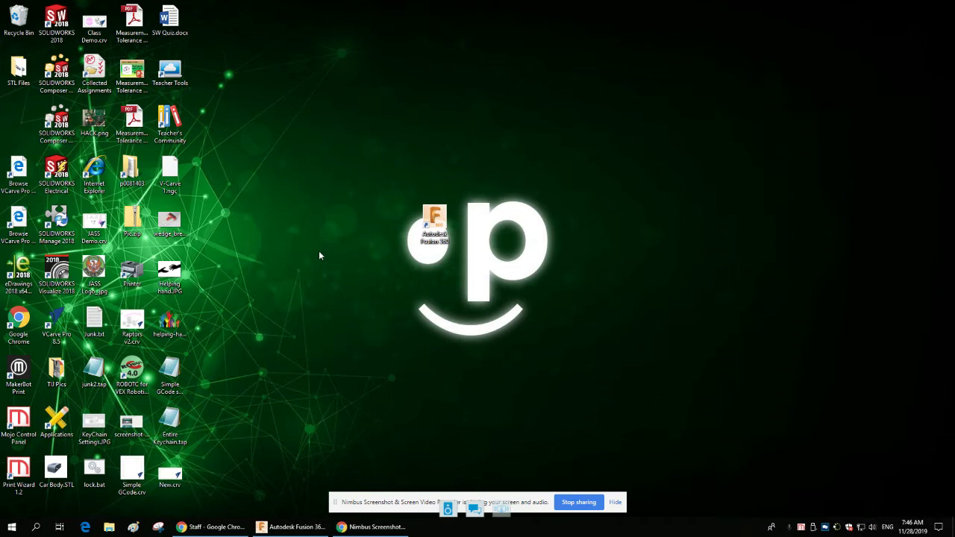
# Step: Restore the Fusion 360 window and briefly expand, then collapse, Named Views
pyautogui.moveTo(435, 218); pyautogui.dragTo(433, 239)
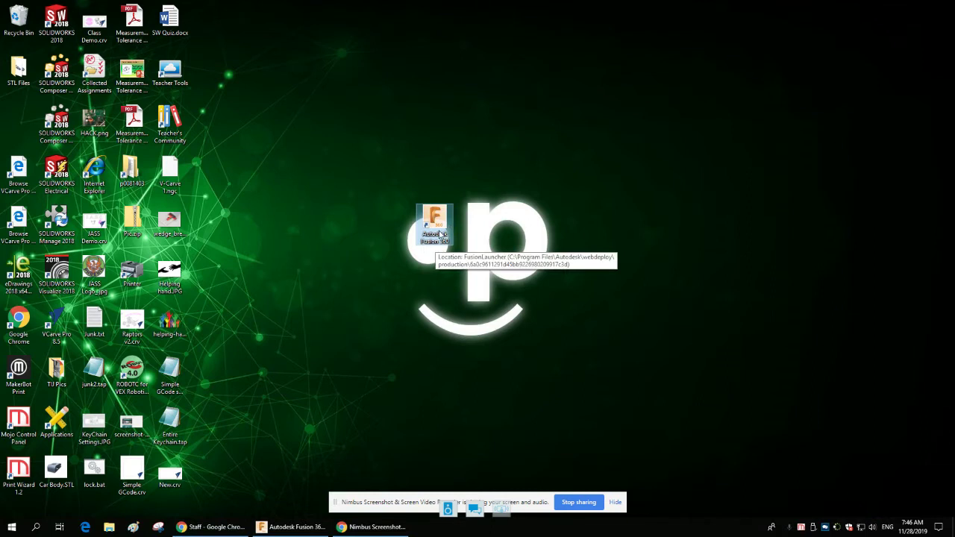
pyautogui.click(299, 532)
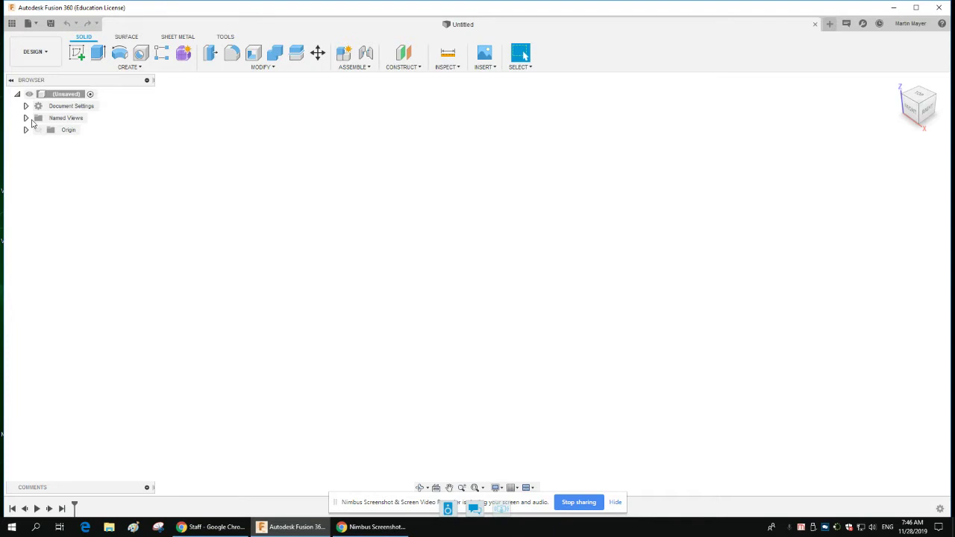
pyautogui.click(26, 118)
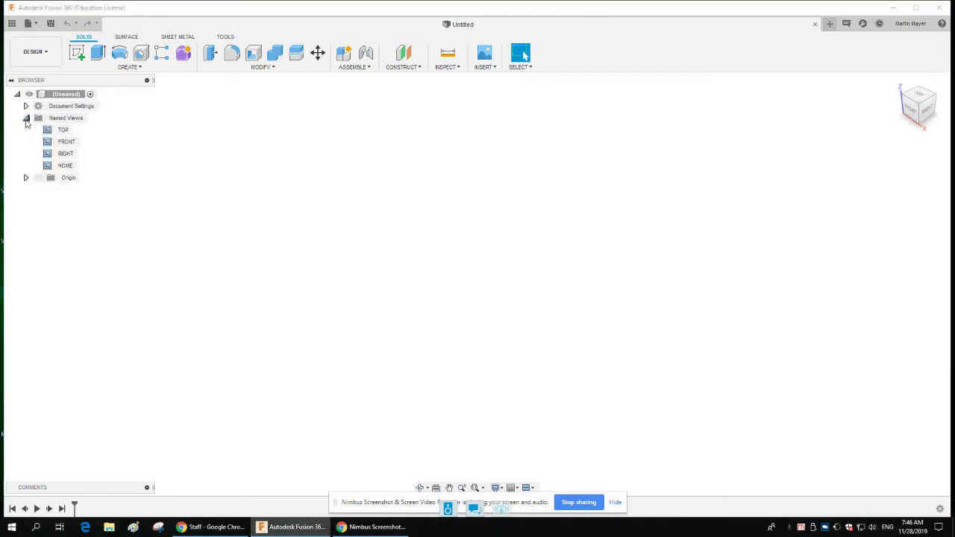
pyautogui.click(25, 117)
# Step: Check in Change Active Units that the unit type is Inch, then cancel unchanged
pyautogui.click(26, 106)
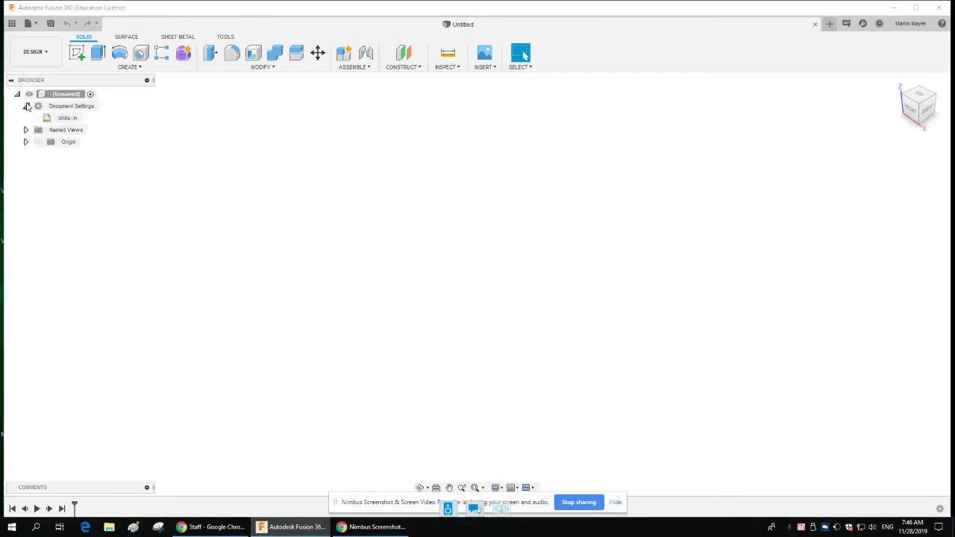
pyautogui.click(89, 119)
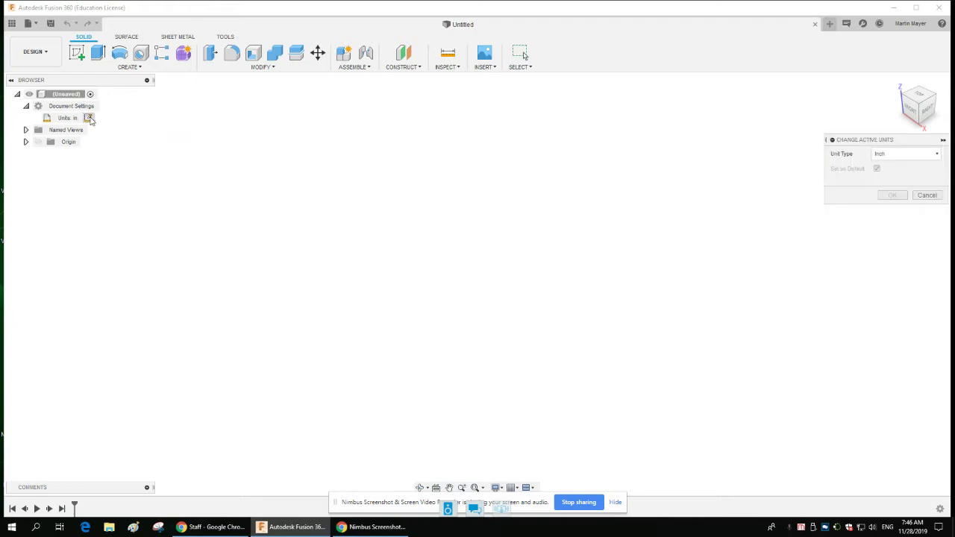
pyautogui.moveTo(813, 153); pyautogui.dragTo(741, 147)
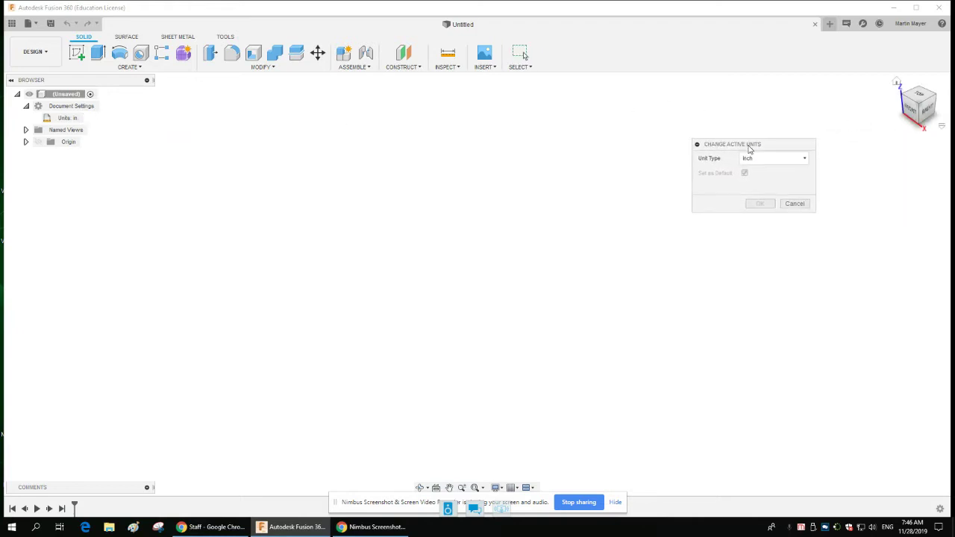
pyautogui.click(806, 160)
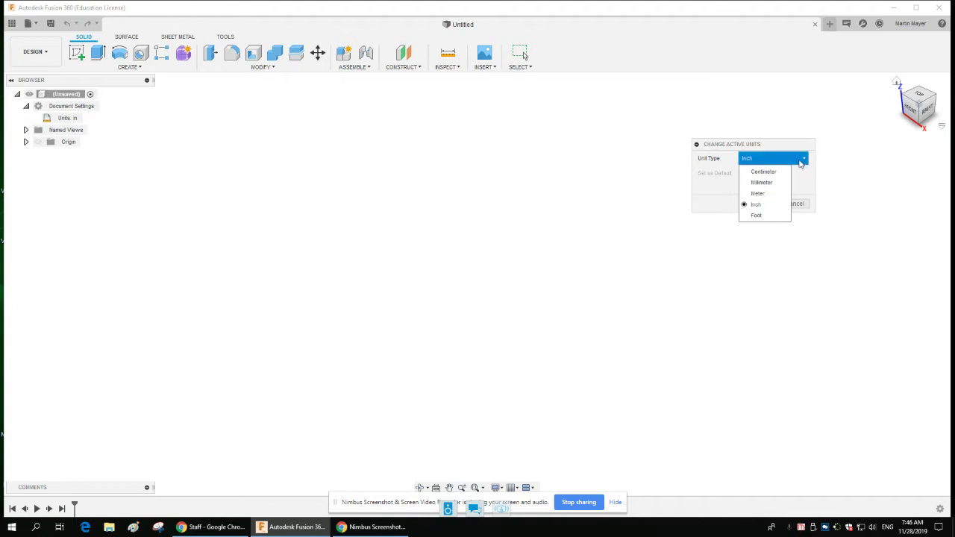
pyautogui.click(803, 160)
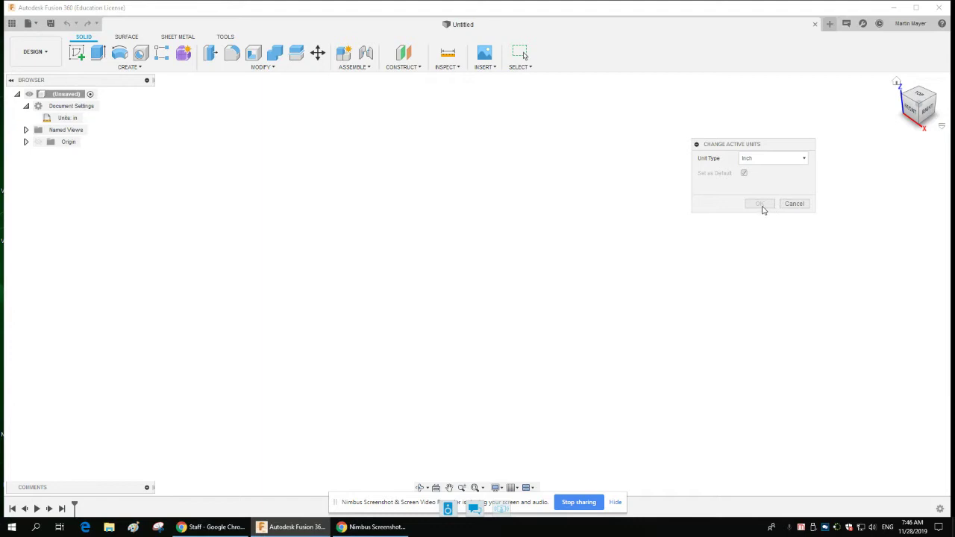
pyautogui.click(796, 208)
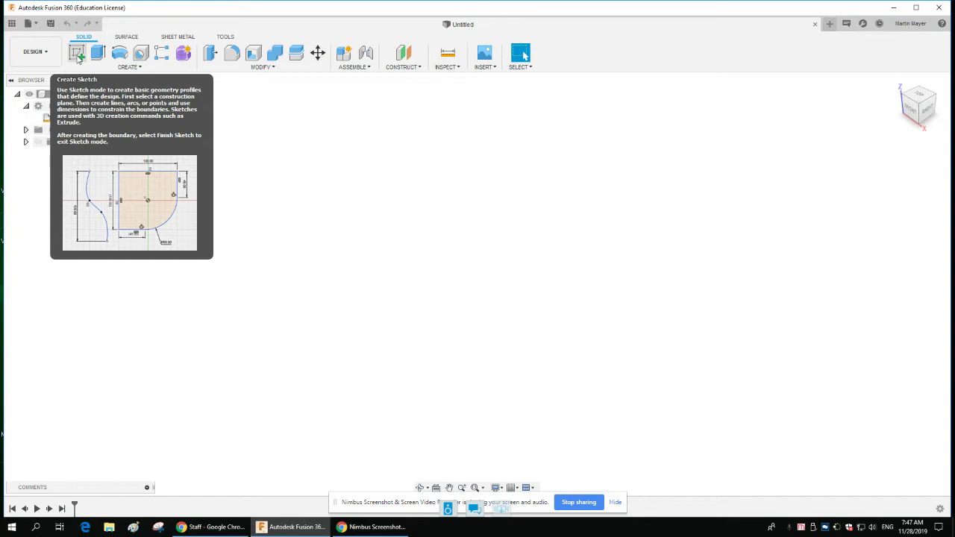
pyautogui.click(78, 55)
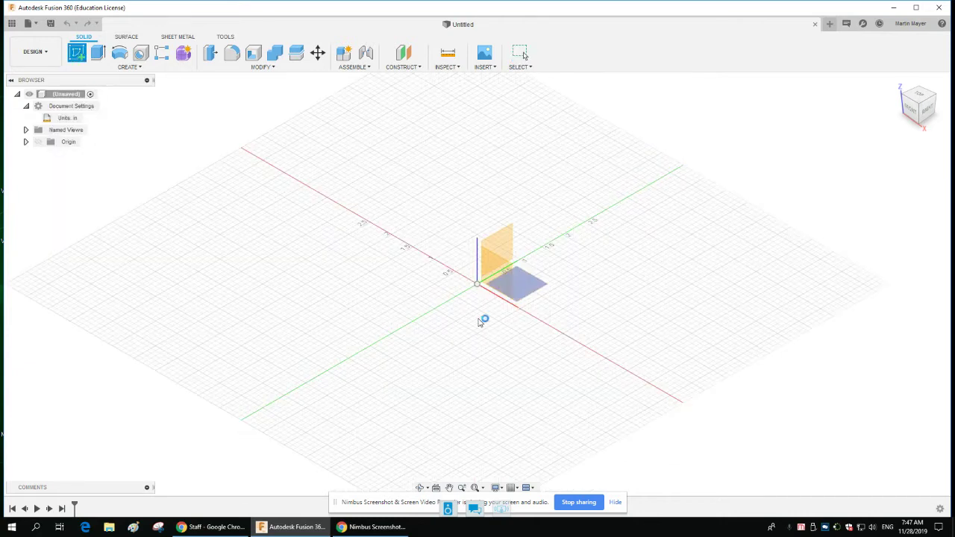
# Step: Start a sketch on the vertical YZ origin plane, viewed from the Right
pyautogui.click(517, 288)
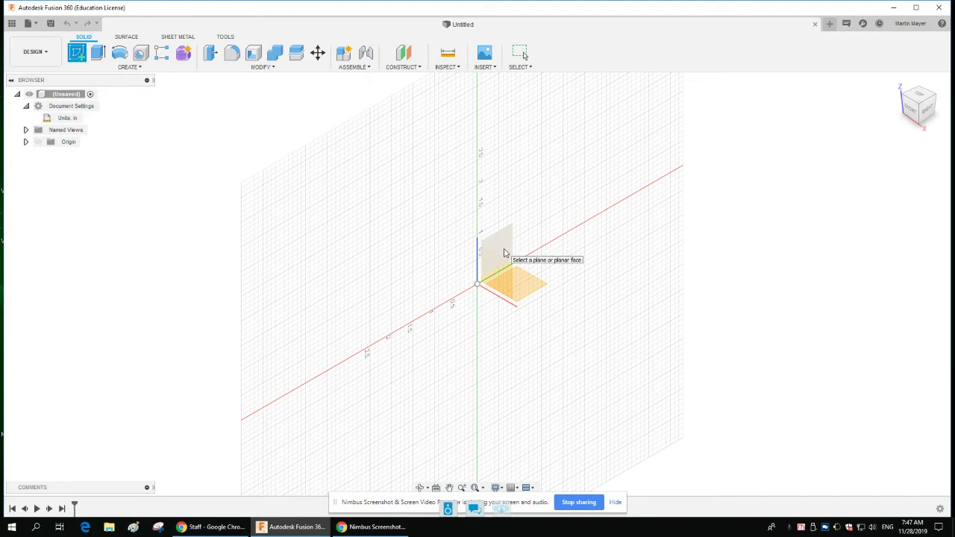
pyautogui.click(503, 254)
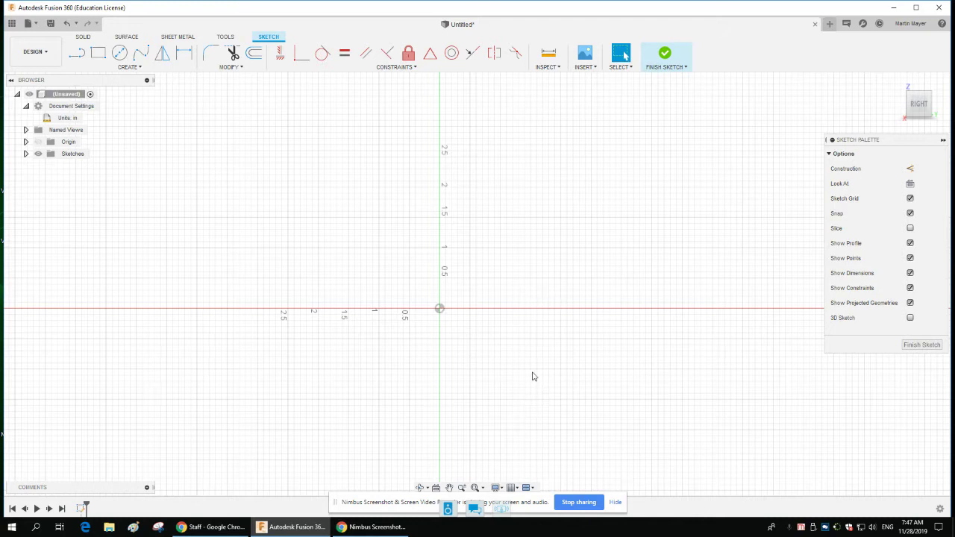
pyautogui.click(511, 488)
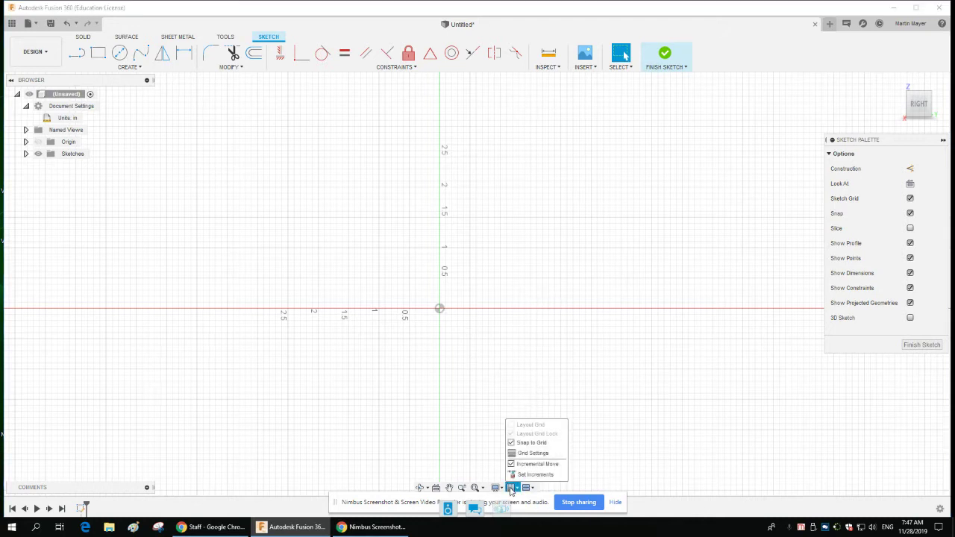
pyautogui.click(26, 106)
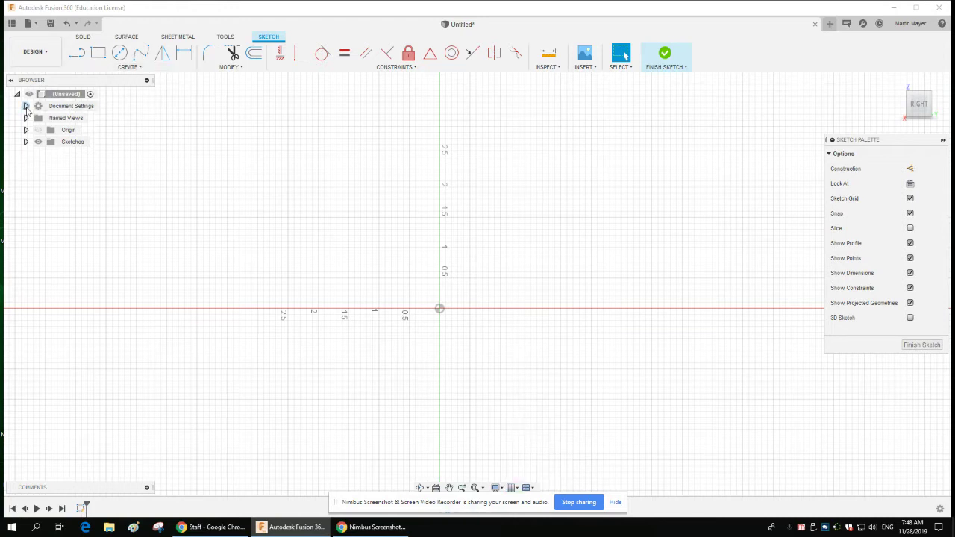
pyautogui.click(26, 107)
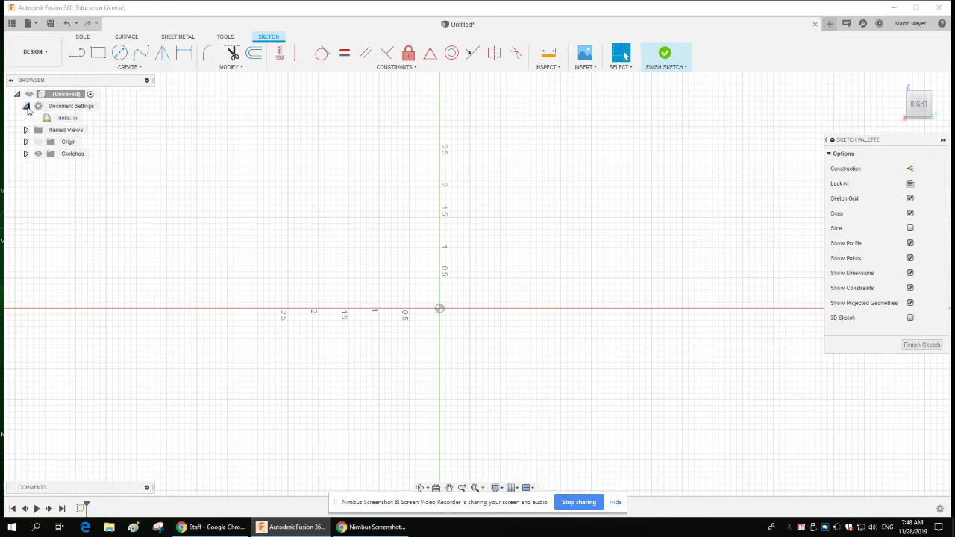
pyautogui.click(141, 69)
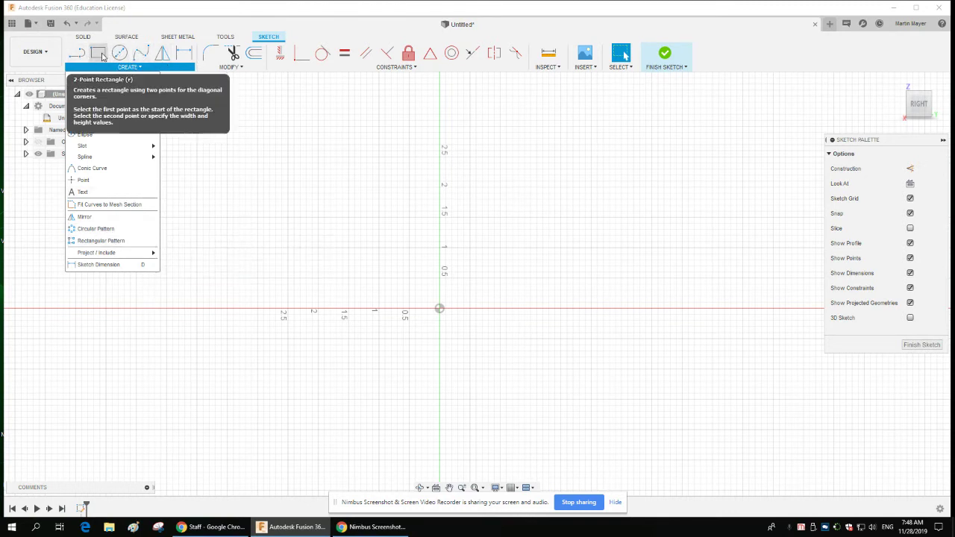
# Step: Look through the sketch CREATE menu's geometry entries, including the rectangle options
pyautogui.moveTo(142, 90)
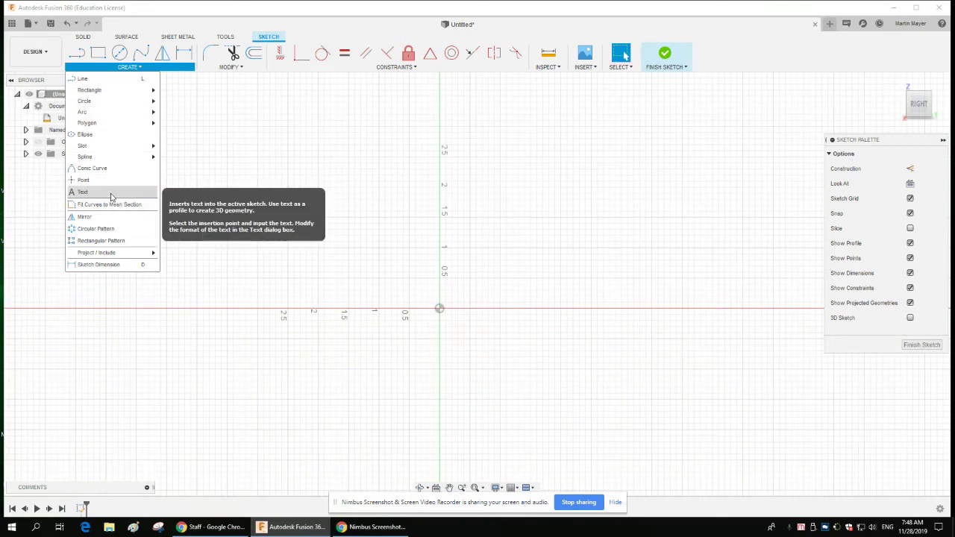
pyautogui.moveTo(126, 145)
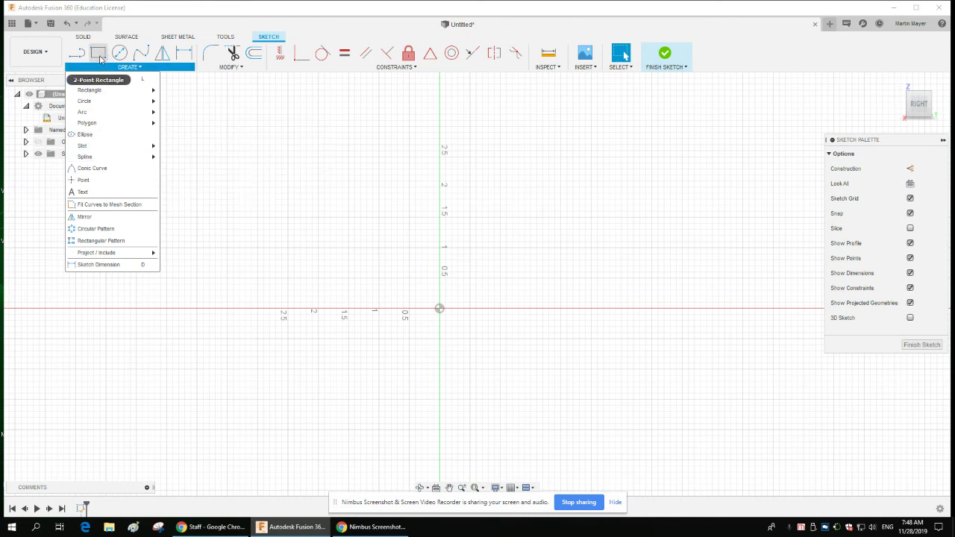
# Step: Draw a 2-point rectangle from the sketch origin to a corner at 4 by 2 inches
pyautogui.click(99, 56)
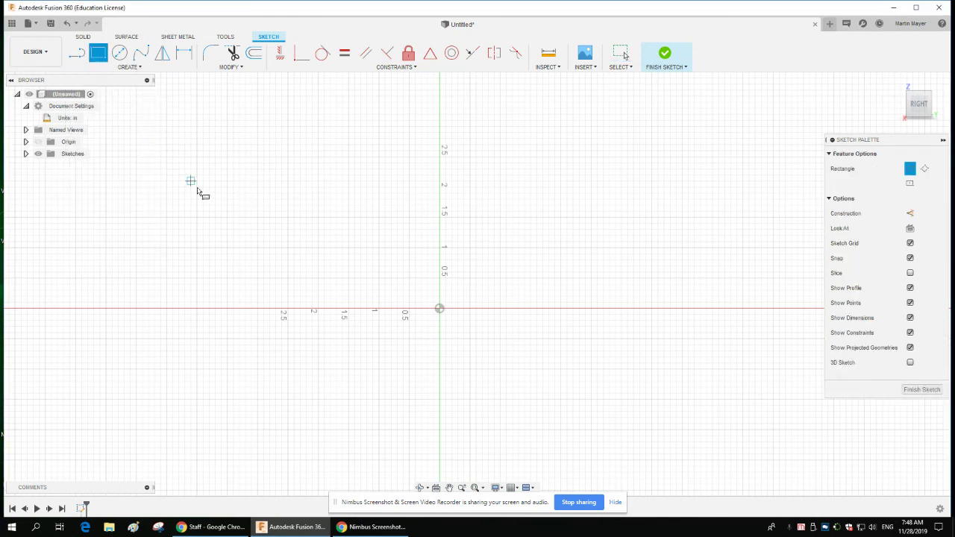
pyautogui.click(441, 309)
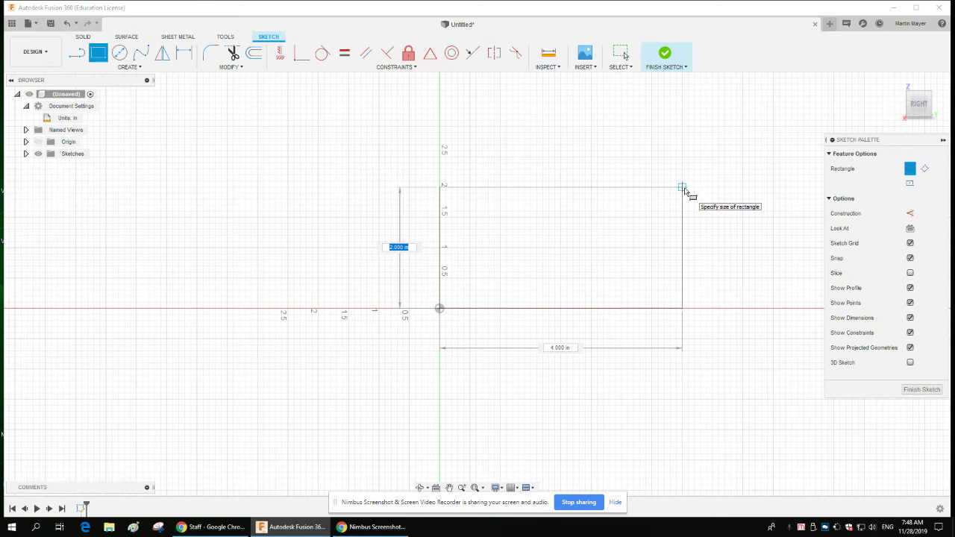
pyautogui.click(684, 190)
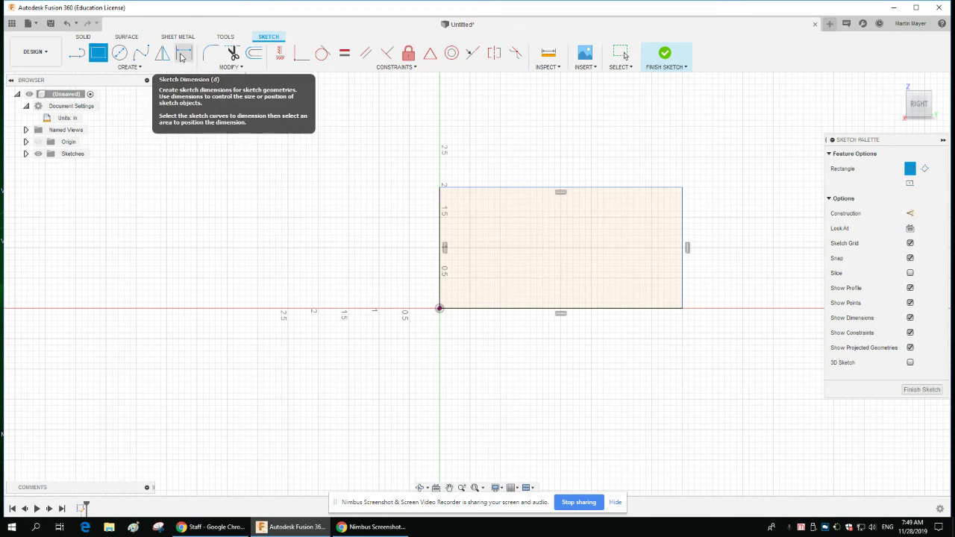
pyautogui.click(181, 54)
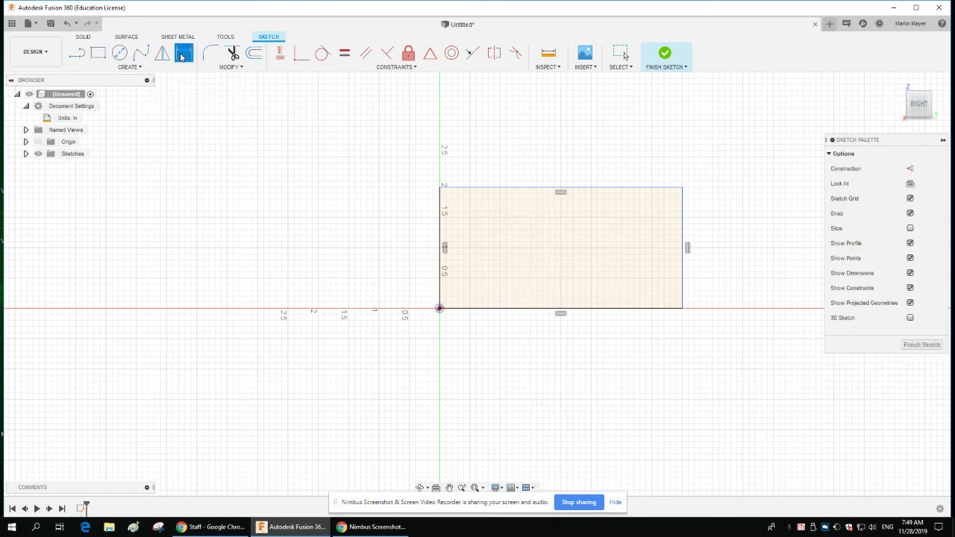
# Step: Dimension the rectangle 4.5 in wide and 2.00 in tall, then finish the sketch
pyautogui.click(507, 187)
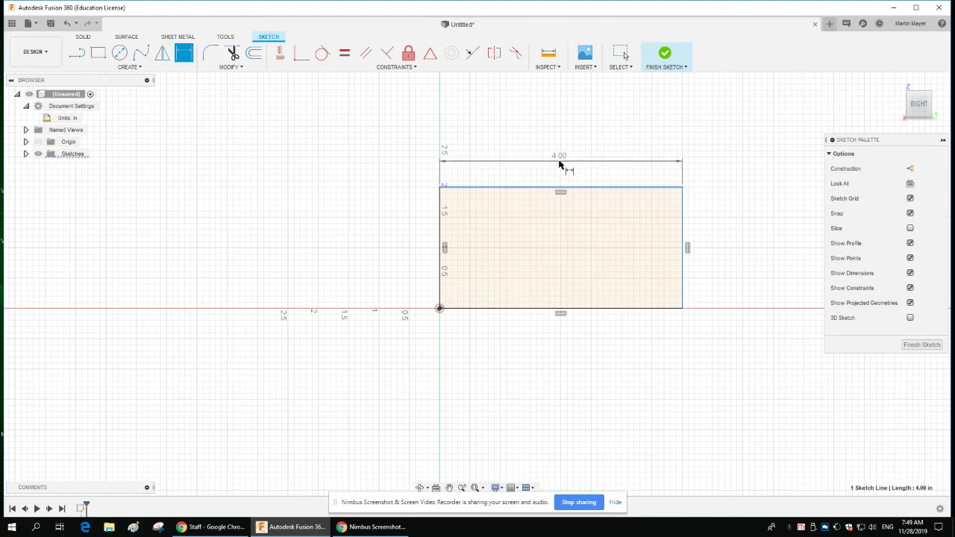
pyautogui.click(559, 164)
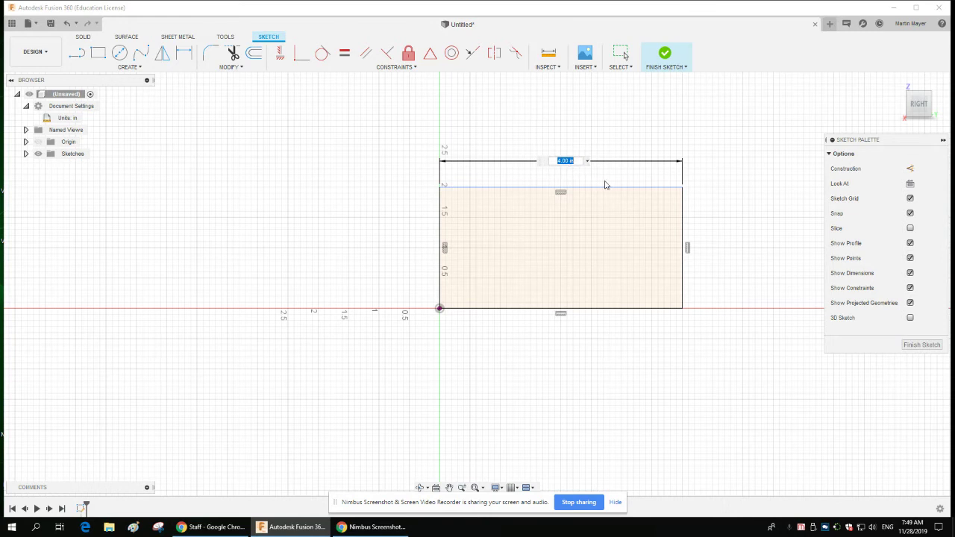
pyautogui.write('4.5')
pyautogui.press('Return')
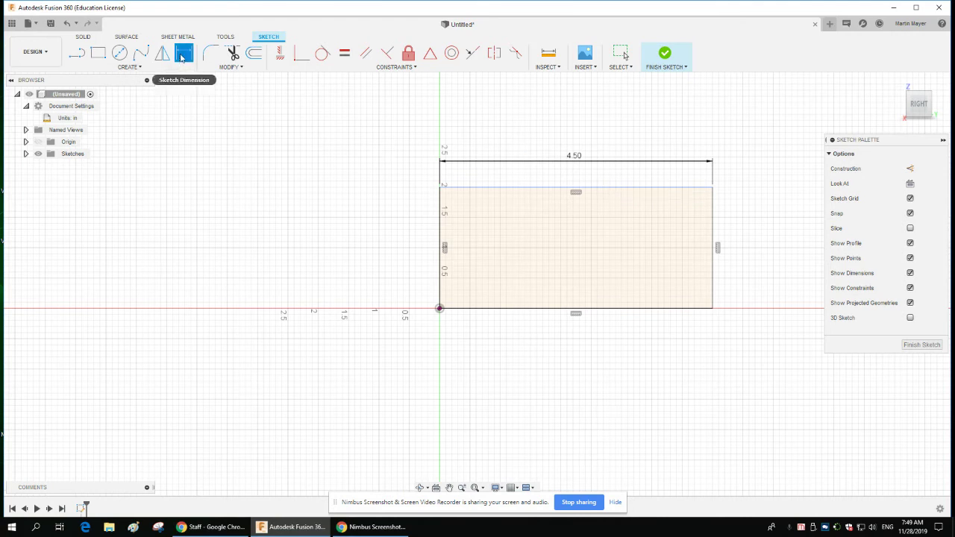
pyautogui.click(715, 227)
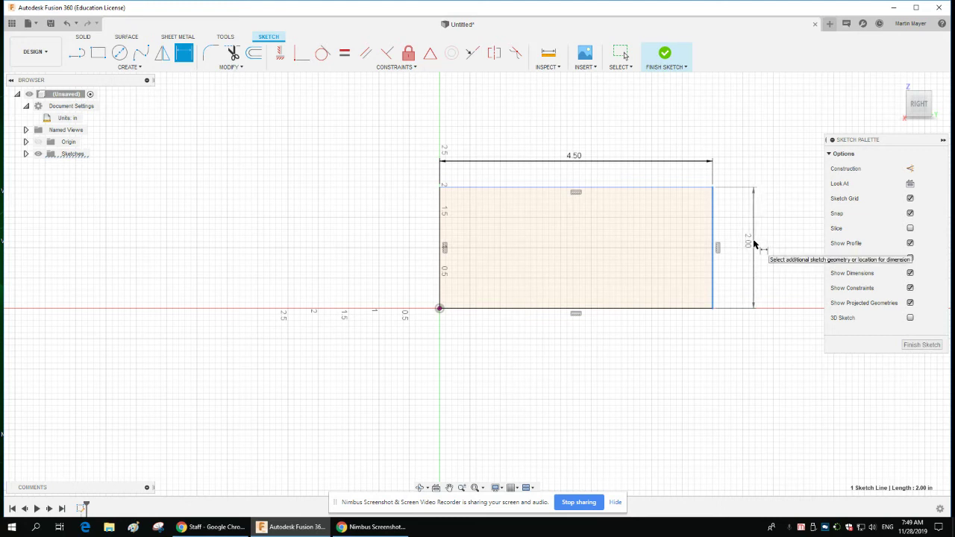
pyautogui.click(753, 244)
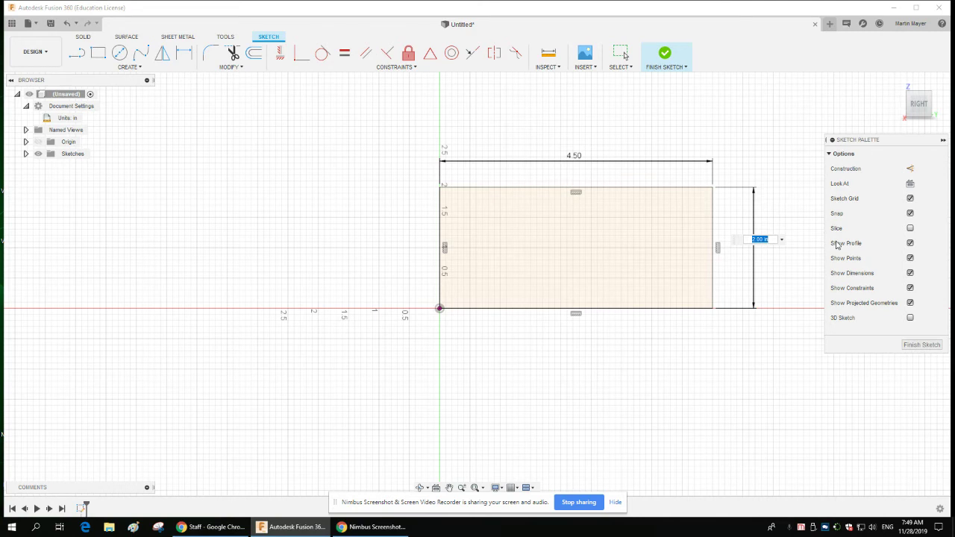
pyautogui.press('Return')
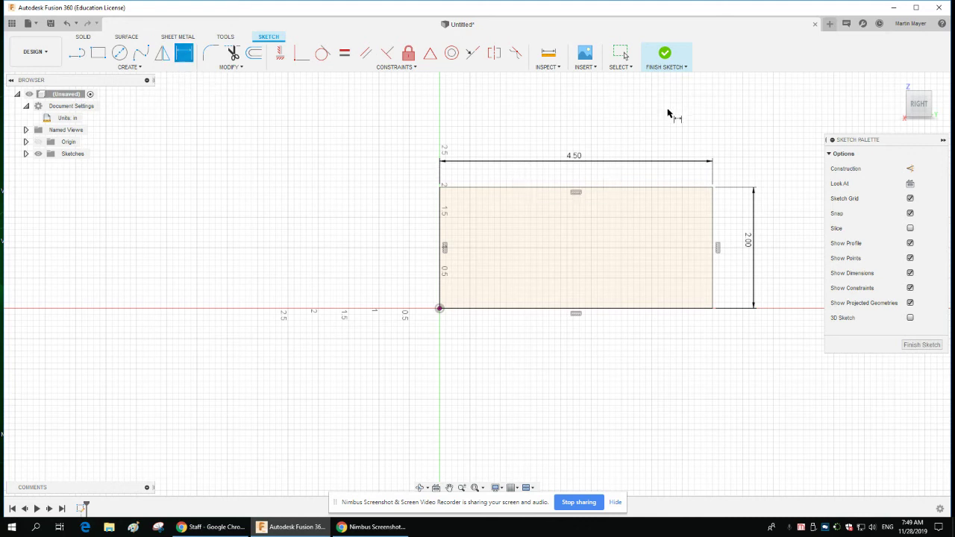
pyautogui.click(665, 55)
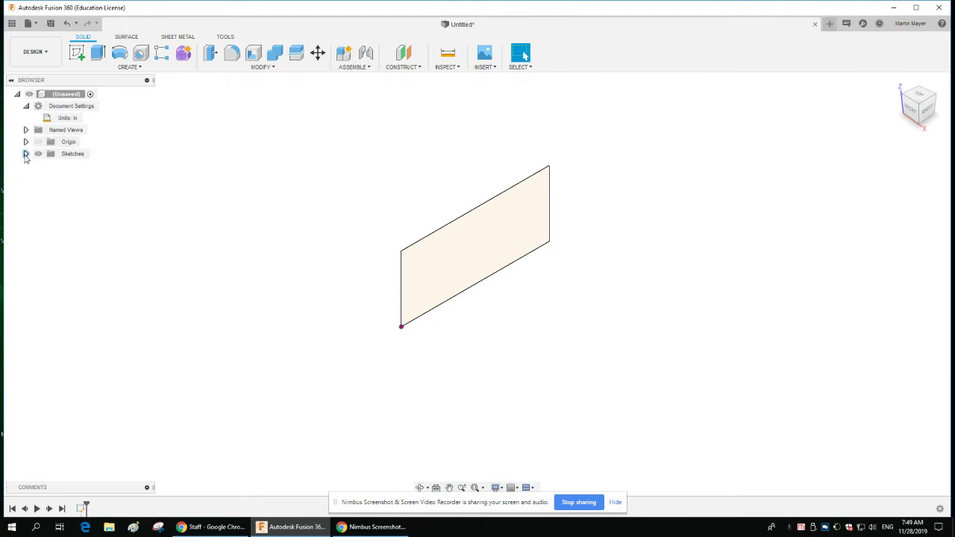
pyautogui.click(26, 154)
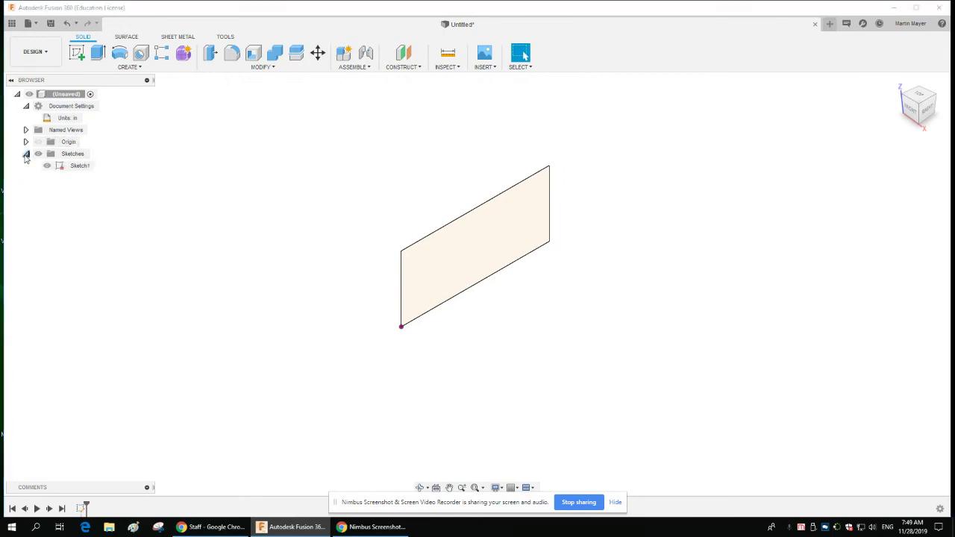
# Step: Rename Sketch1 in the Browser to 'Base Box Sketch'
pyautogui.click(82, 167)
pyautogui.click(83, 167)
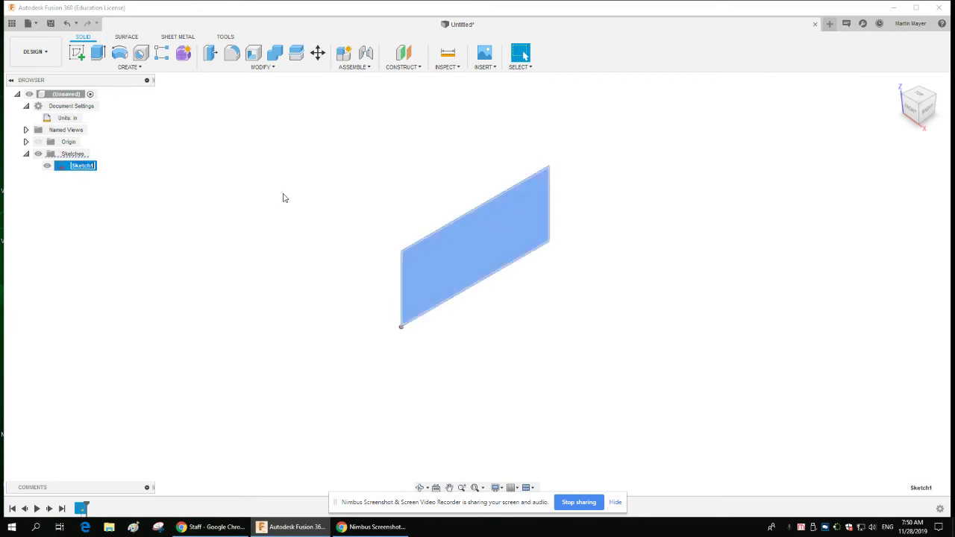
pyautogui.write('Base Box')
pyautogui.click(141, 216)
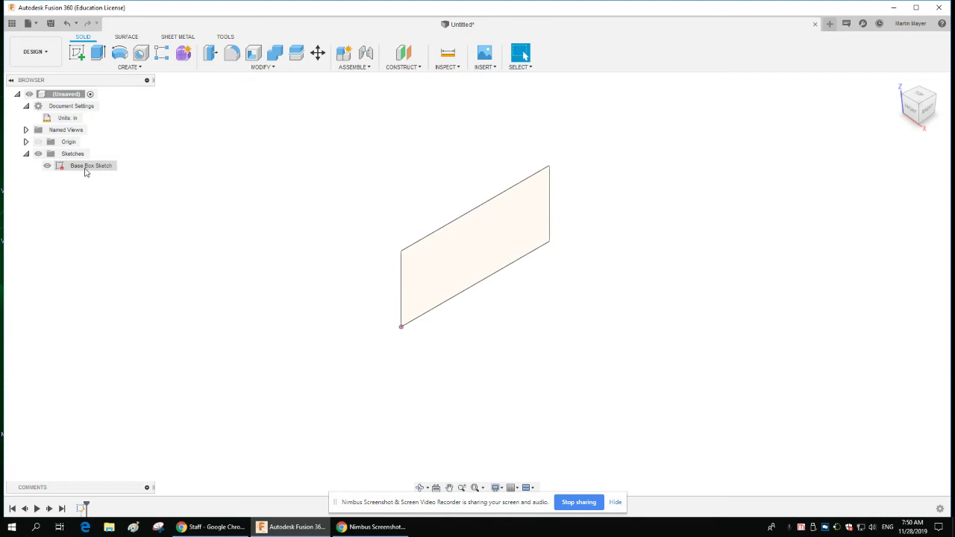
pyautogui.rightClick(85, 171)
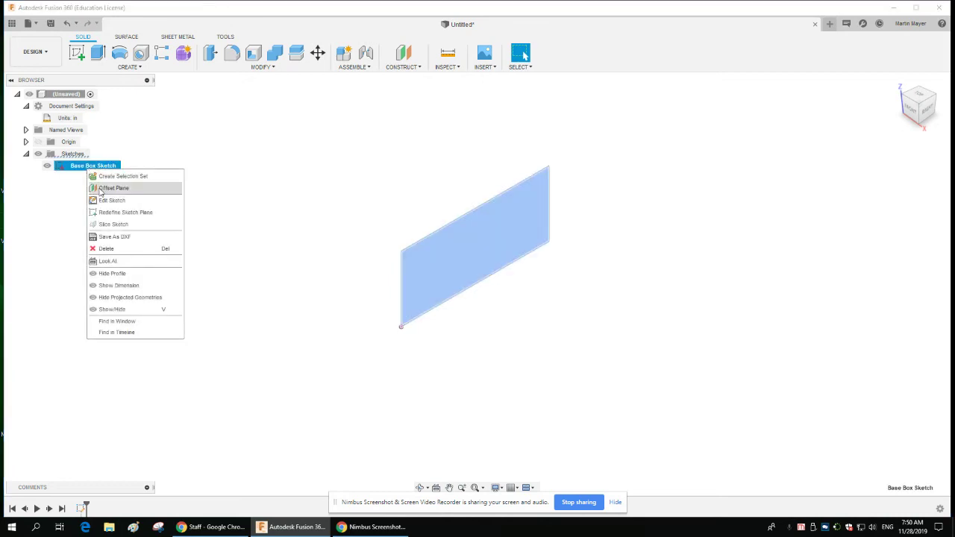
pyautogui.click(112, 201)
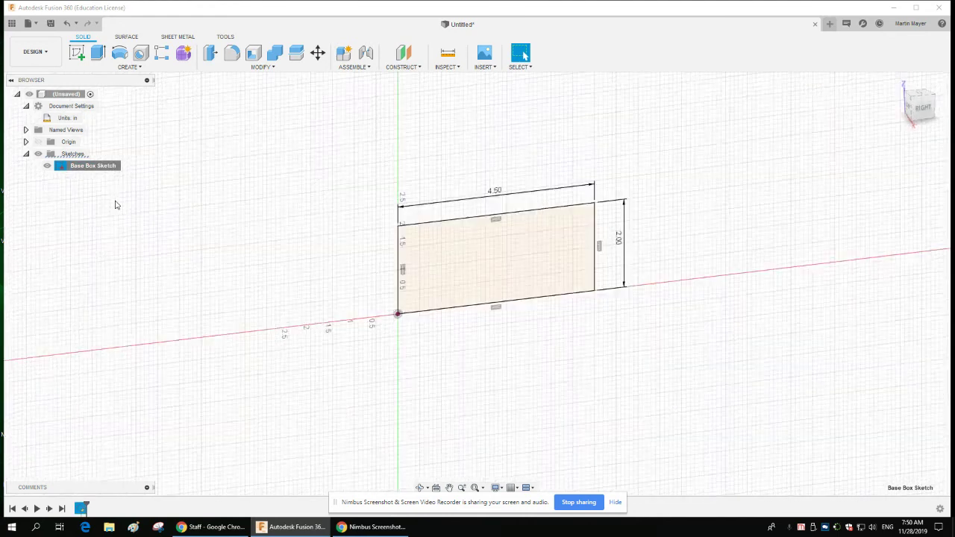
pyautogui.doubleClick(511, 202)
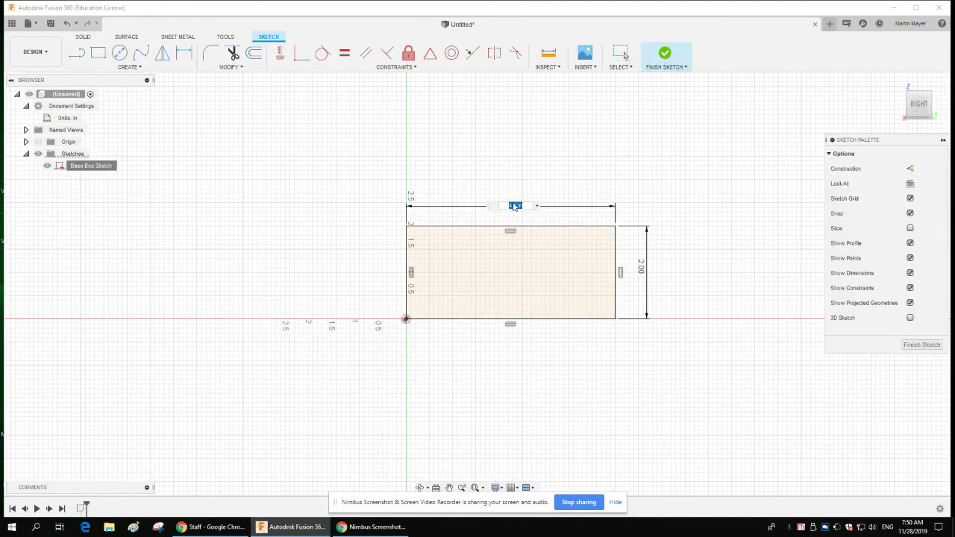
pyautogui.click(666, 53)
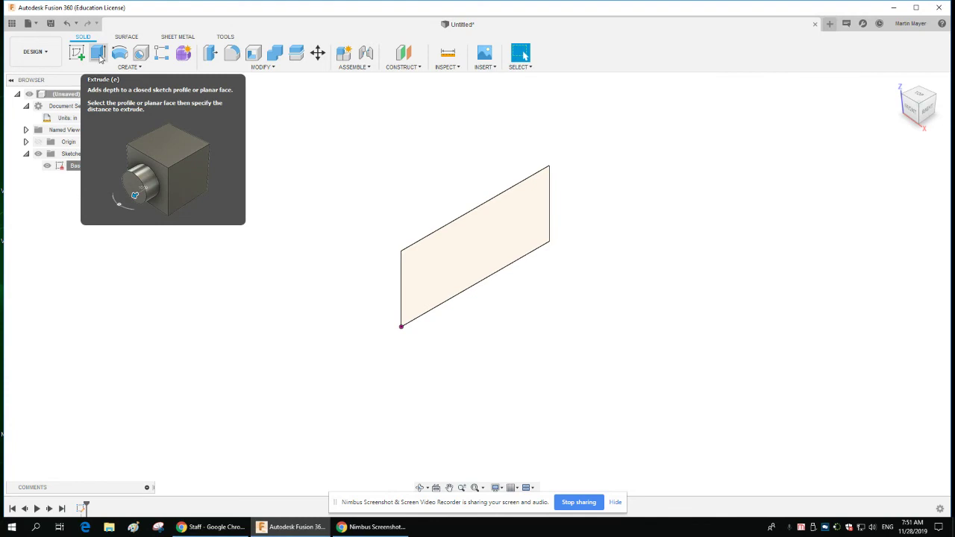
pyautogui.click(97, 54)
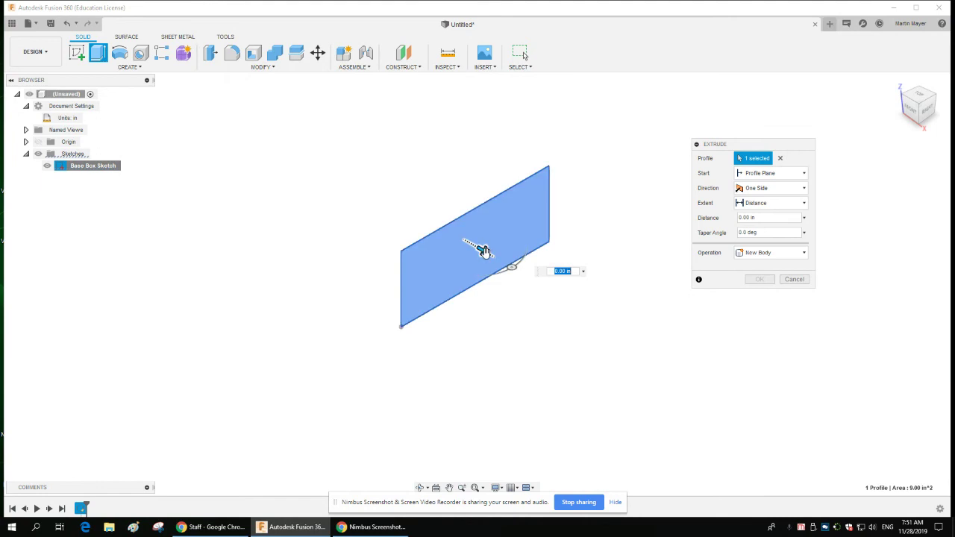
# Step: Drag the extrude distance arrow until the new-body preview reads 2.50 in deep
pyautogui.moveTo(485, 250); pyautogui.dragTo(555, 292)
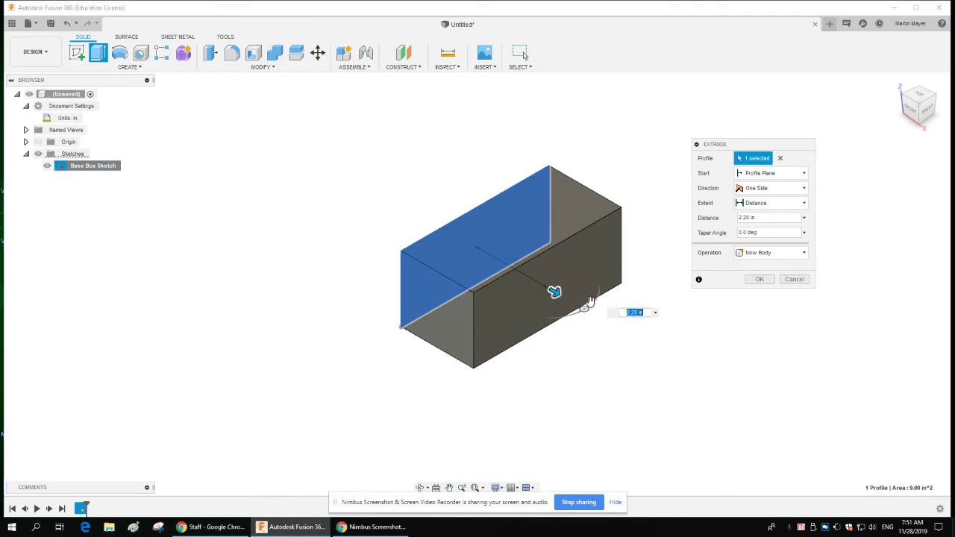
pyautogui.moveTo(554, 292); pyautogui.dragTo(416, 224)
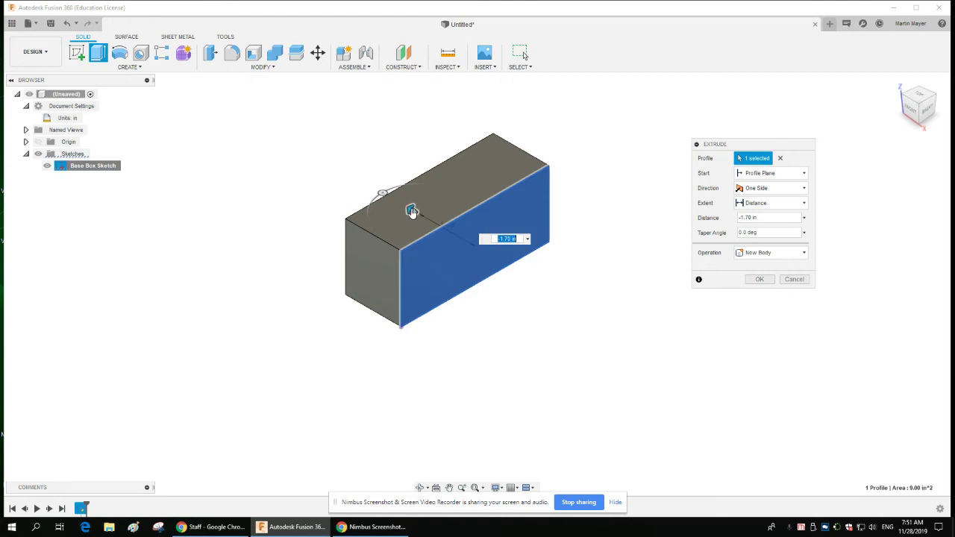
pyautogui.moveTo(411, 211); pyautogui.dragTo(525, 295)
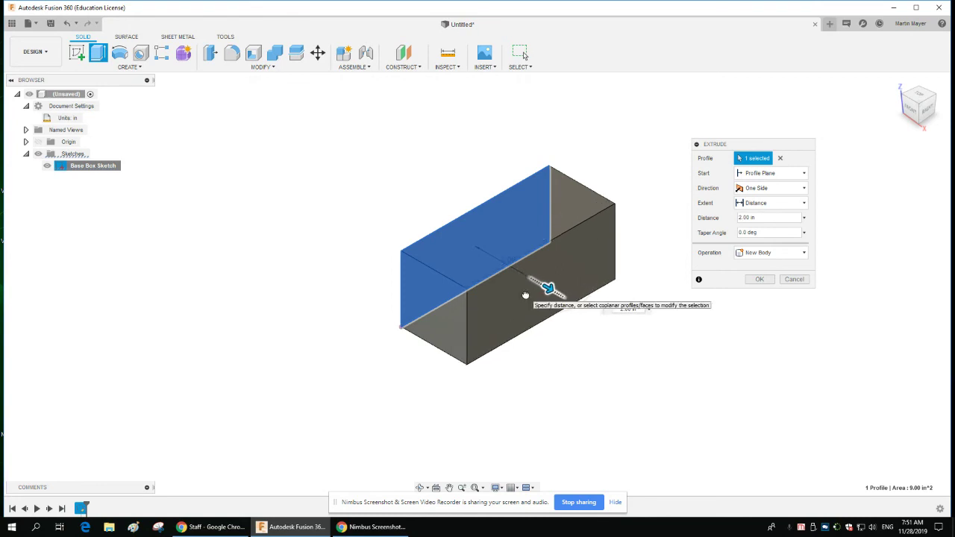
pyautogui.moveTo(526, 296); pyautogui.dragTo(542, 302)
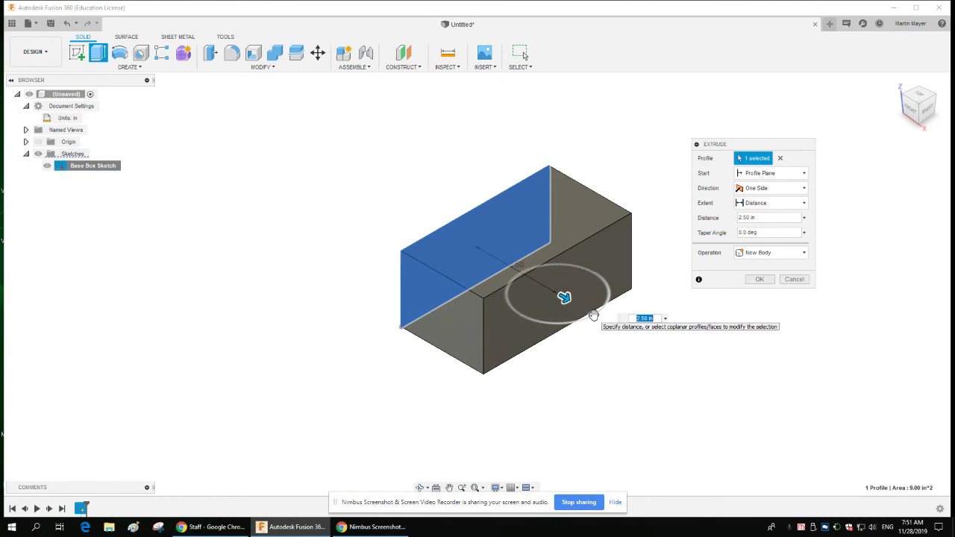
# Step: Try a taper angle, reset it to 0 deg, and extrude the box 1.50 in as a body
pyautogui.moveTo(593, 315); pyautogui.dragTo(601, 307)
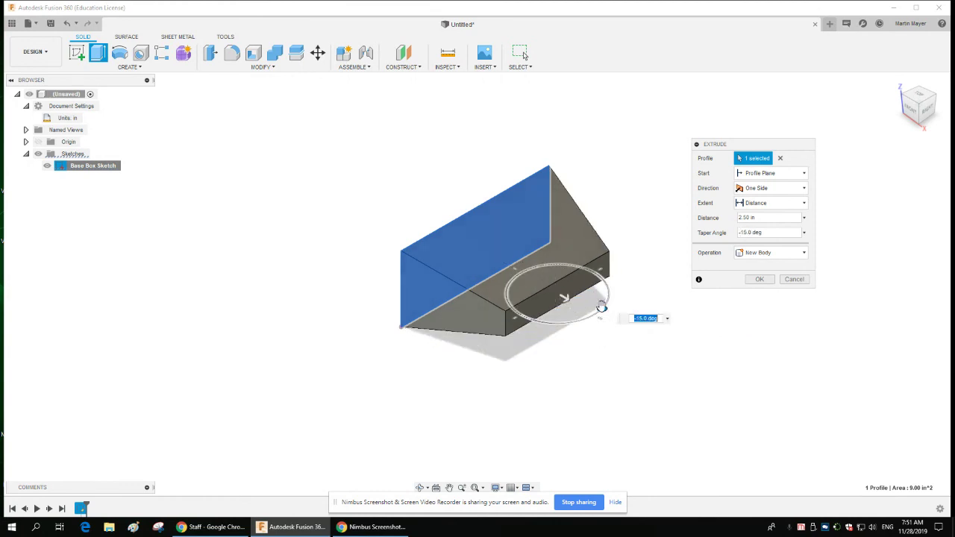
pyautogui.moveTo(602, 311); pyautogui.dragTo(608, 328)
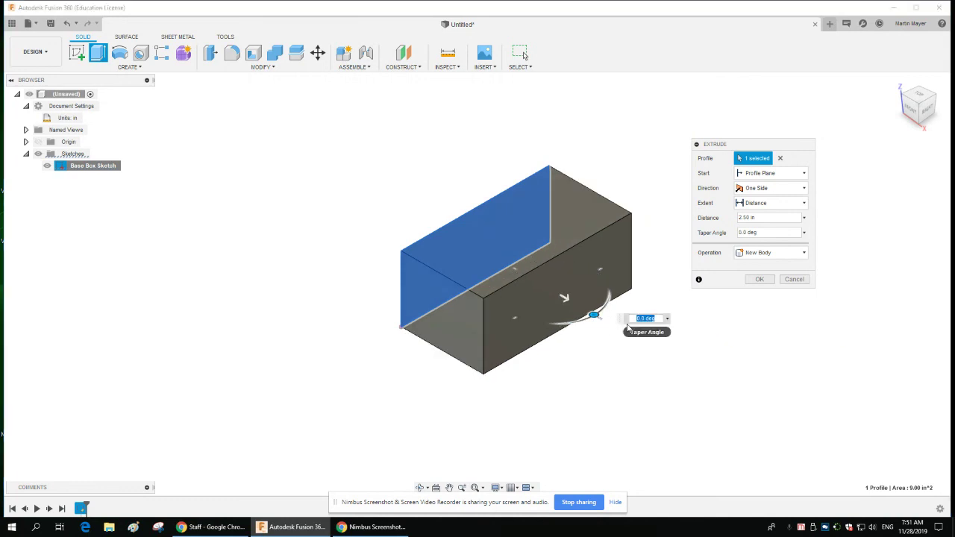
pyautogui.moveTo(561, 295)
pyautogui.mouseDown()
pyautogui.moveTo(571, 304)
pyautogui.moveTo(547, 290)
pyautogui.moveTo(554, 295)
pyautogui.mouseUp()
pyautogui.write('1')
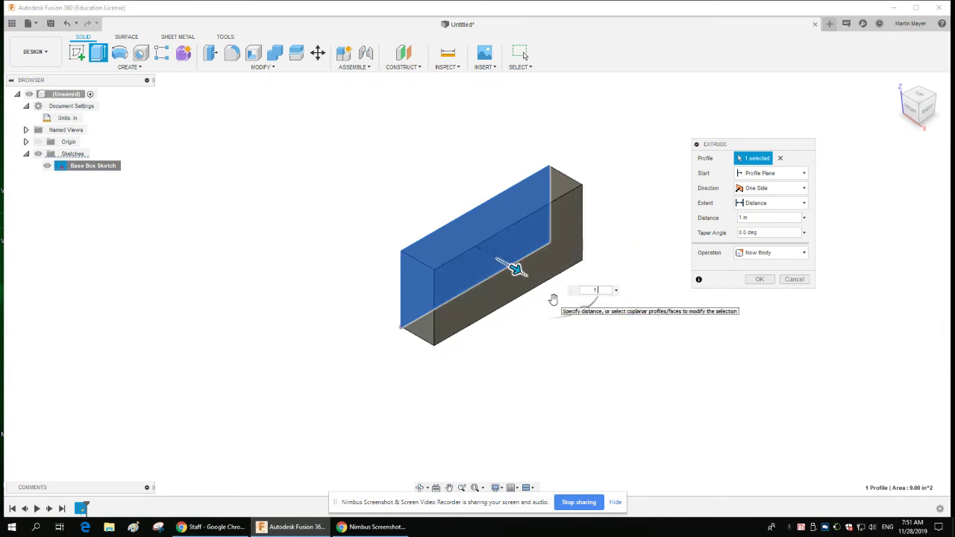
pyautogui.write('.50')
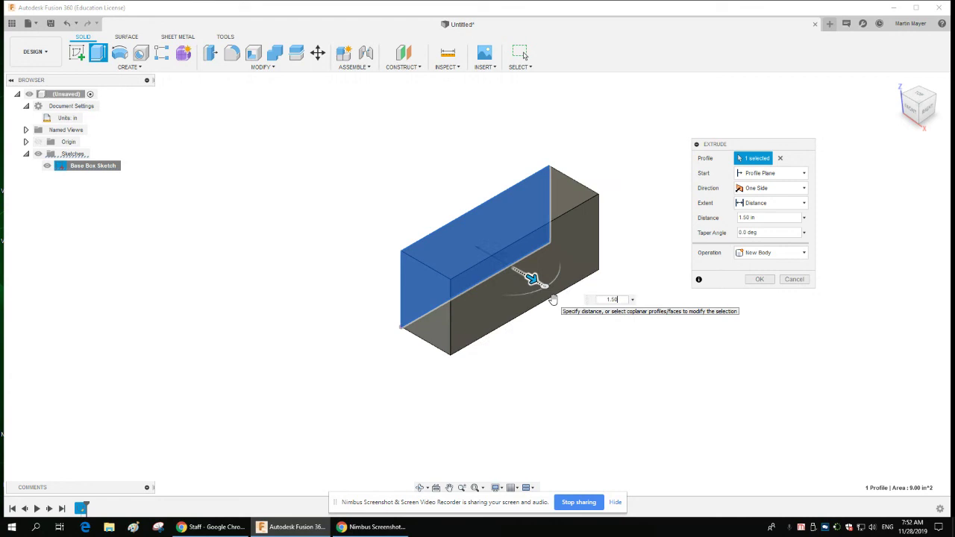
pyautogui.press('Return')
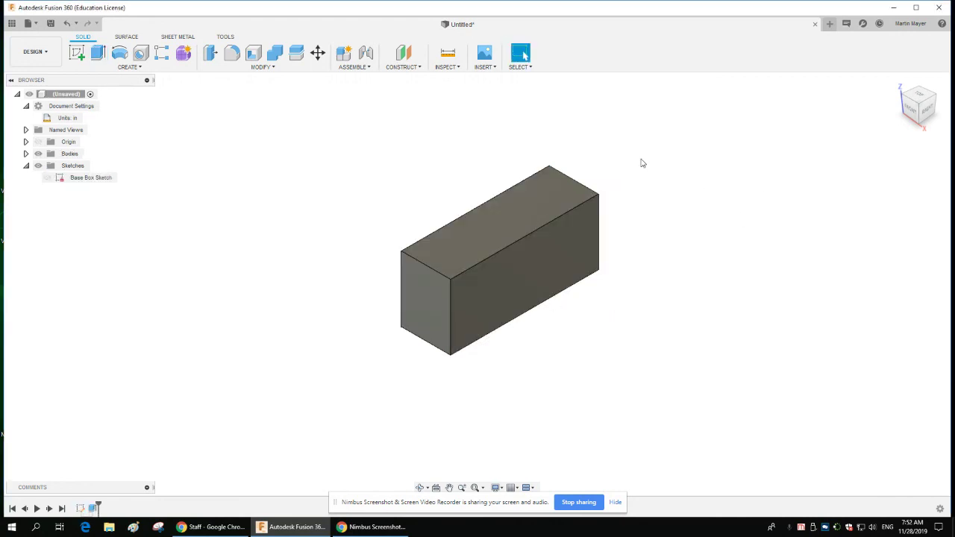
pyautogui.click(50, 23)
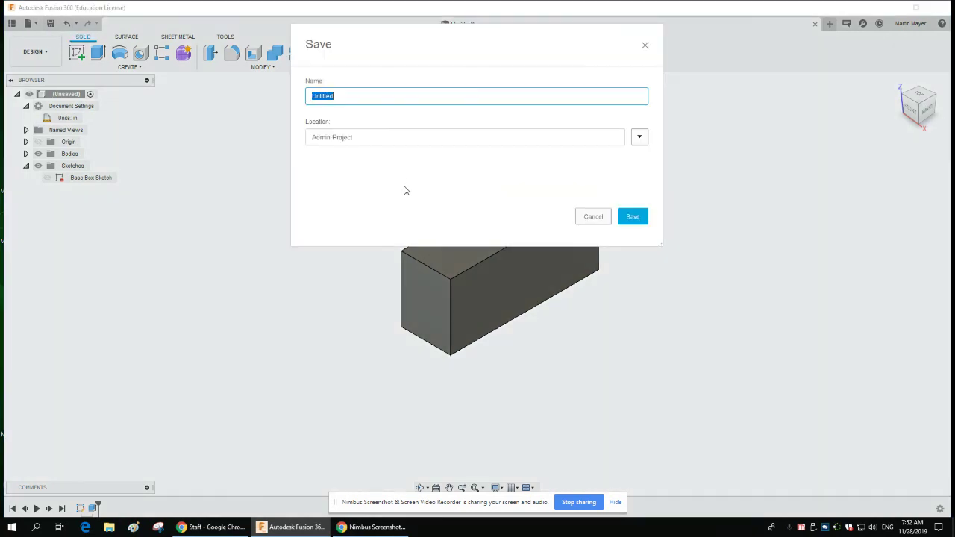
# Step: Save the design as 'First Demo Video 1' and expand Bodies to show Body1
pyautogui.write('First Demo Video 1')
pyautogui.click(634, 219)
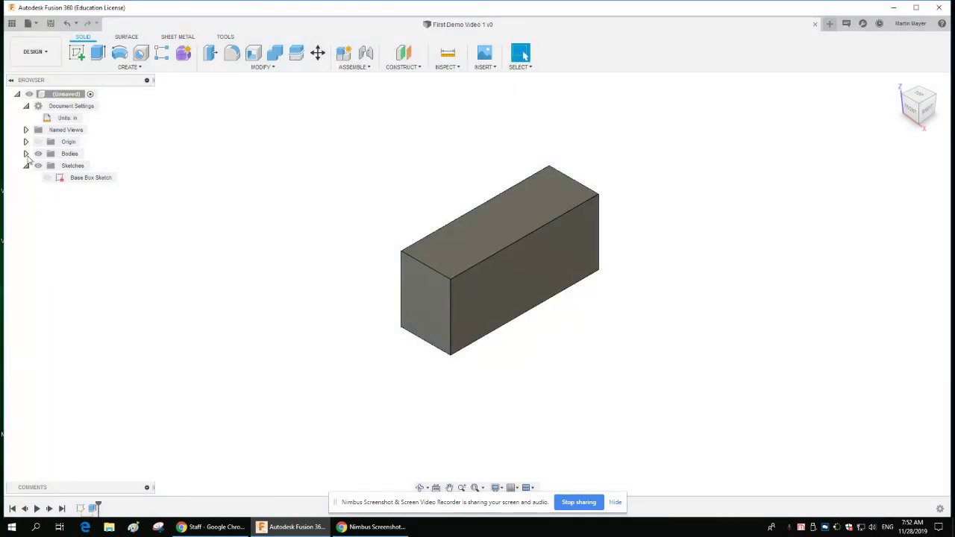
pyautogui.click(26, 155)
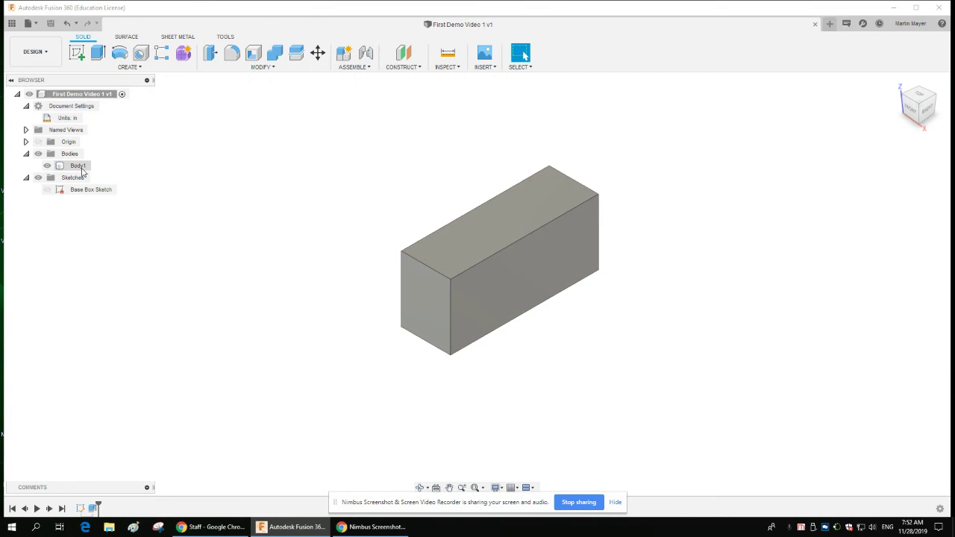
# Step: Rename Body1 to 'Extruded Box' and save a new version of the design
pyautogui.doubleClick(81, 167)
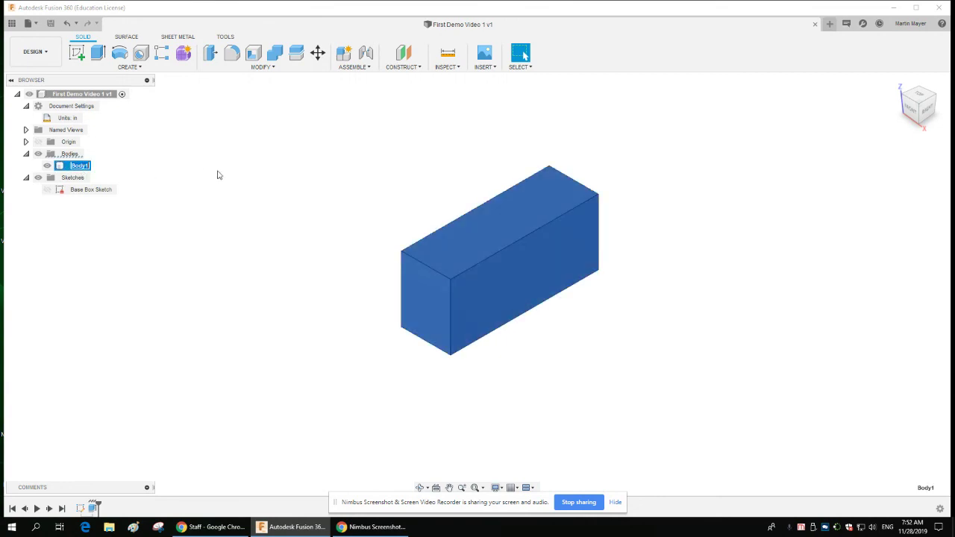
pyautogui.write('E')
pyautogui.press('Return')
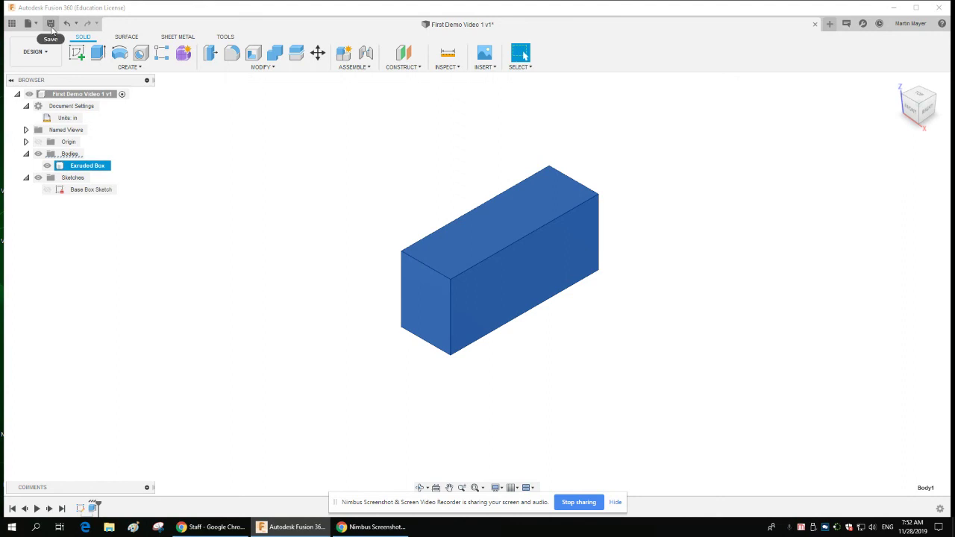
pyautogui.click(51, 23)
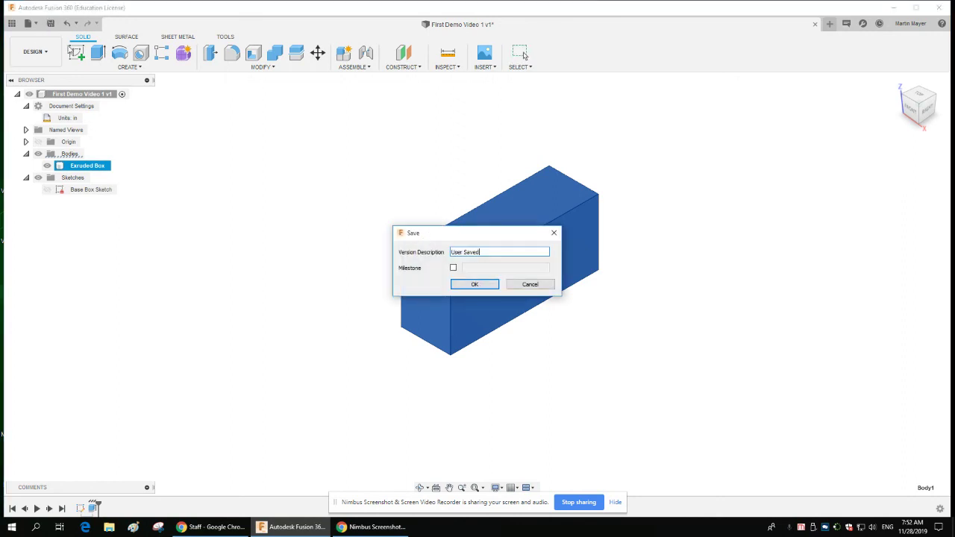
pyautogui.click(474, 286)
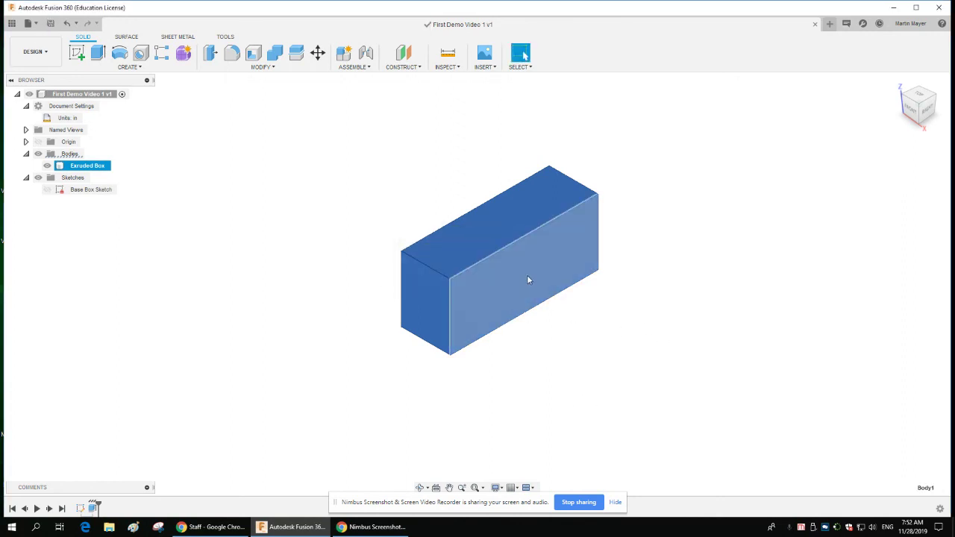